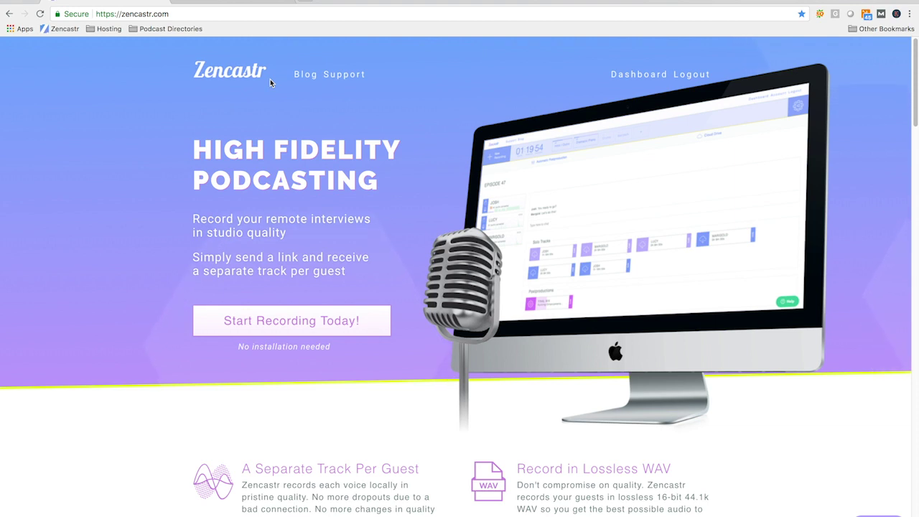
From the Dashboard, create a new episode named 'How to use Zencastr'.
{"action": "scroll", "coordinate": [270, 79], "scroll_direction": "down", "scroll_amount": 4}
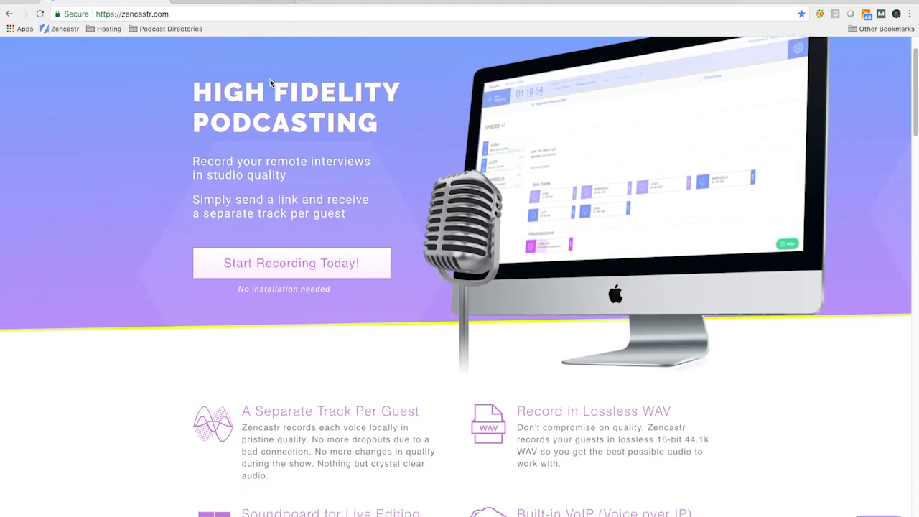
{"action": "scroll", "coordinate": [269, 79], "scroll_direction": "down", "scroll_amount": 5}
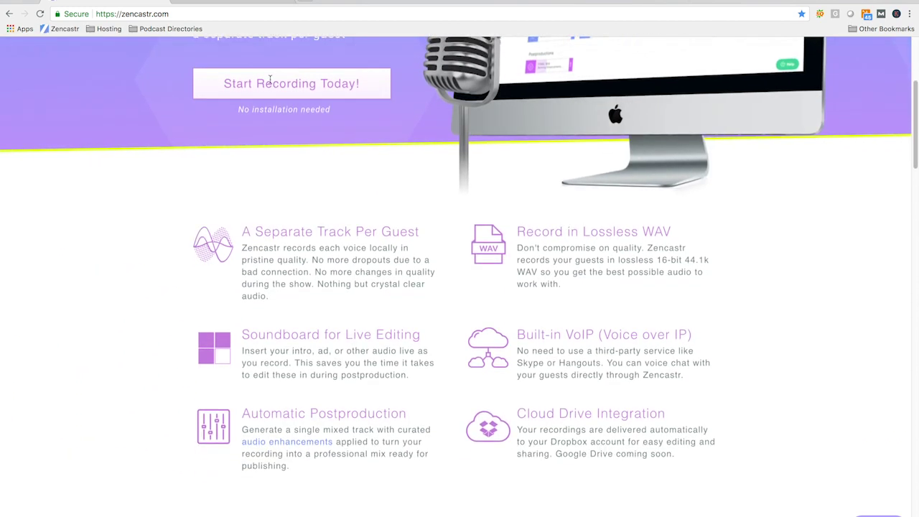
{"action": "scroll", "coordinate": [270, 79], "scroll_direction": "down", "scroll_amount": 4}
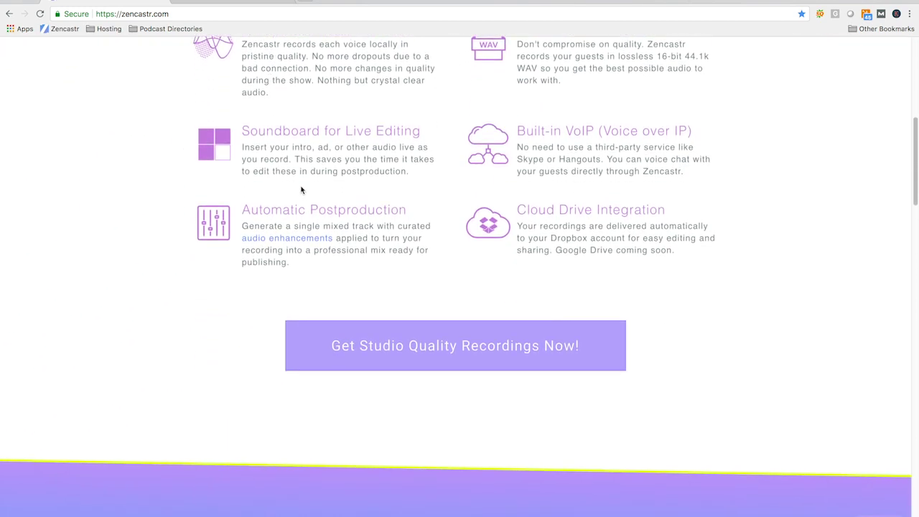
{"action": "scroll", "coordinate": [301, 189], "scroll_direction": "down", "scroll_amount": 9}
{"action": "scroll", "coordinate": [302, 190], "scroll_direction": "up", "scroll_amount": 18}
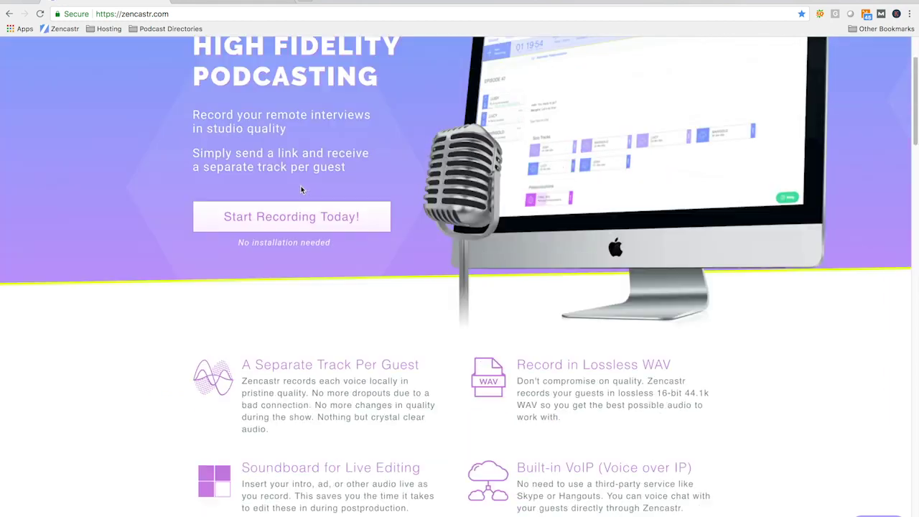
{"action": "scroll", "coordinate": [301, 190], "scroll_direction": "up", "scroll_amount": 3}
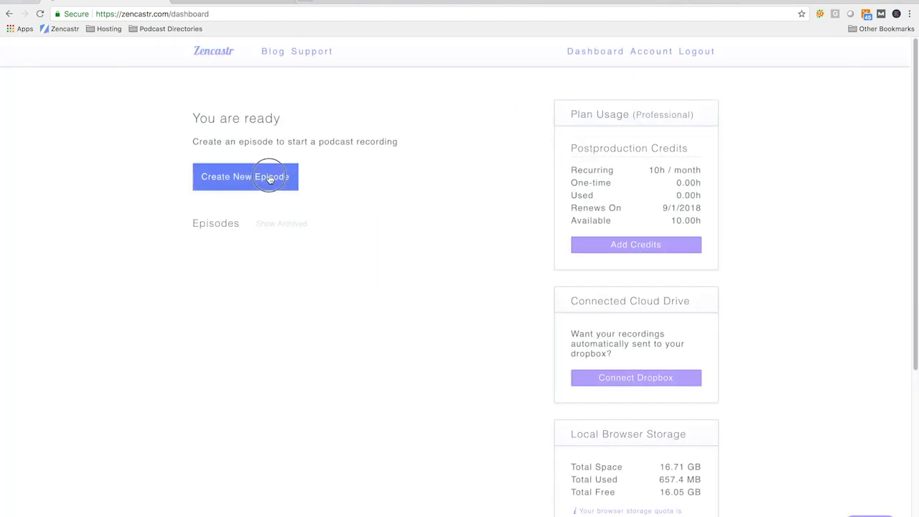
{"action": "left_click", "coordinate": [373, 184]}
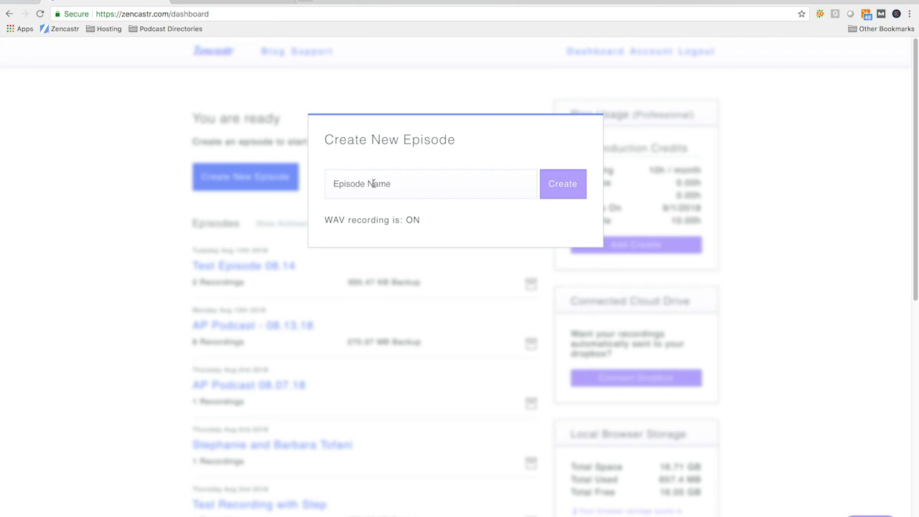
{"action": "type", "text": "H"}
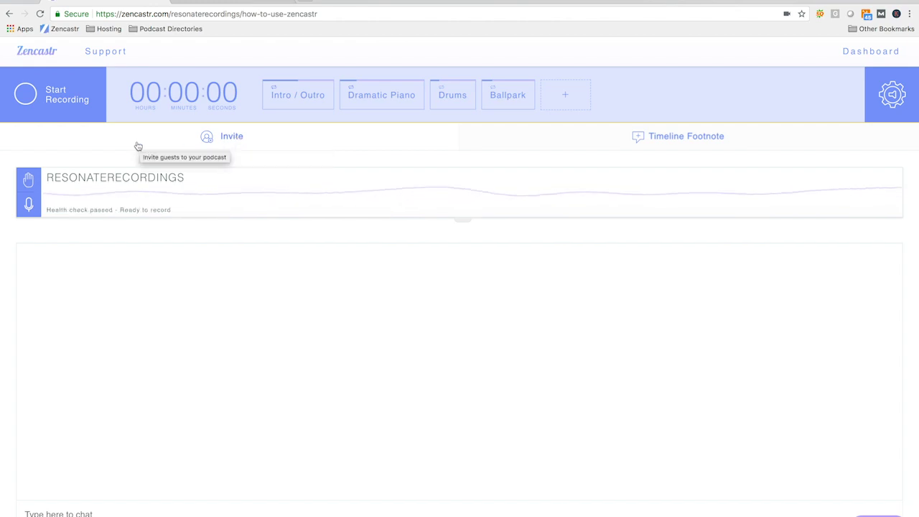
Reveal the host's status row and expand its passed Health Check details.
{"action": "left_click", "coordinate": [459, 222]}
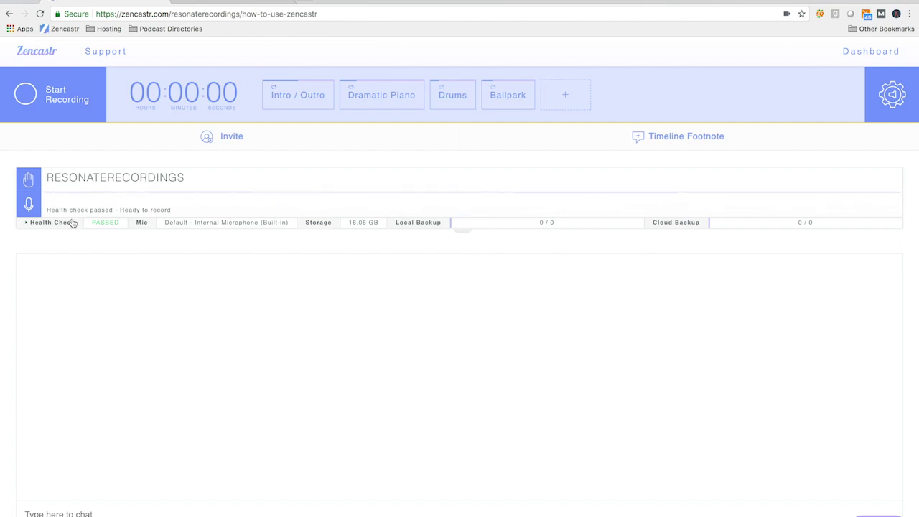
{"action": "left_click", "coordinate": [62, 223]}
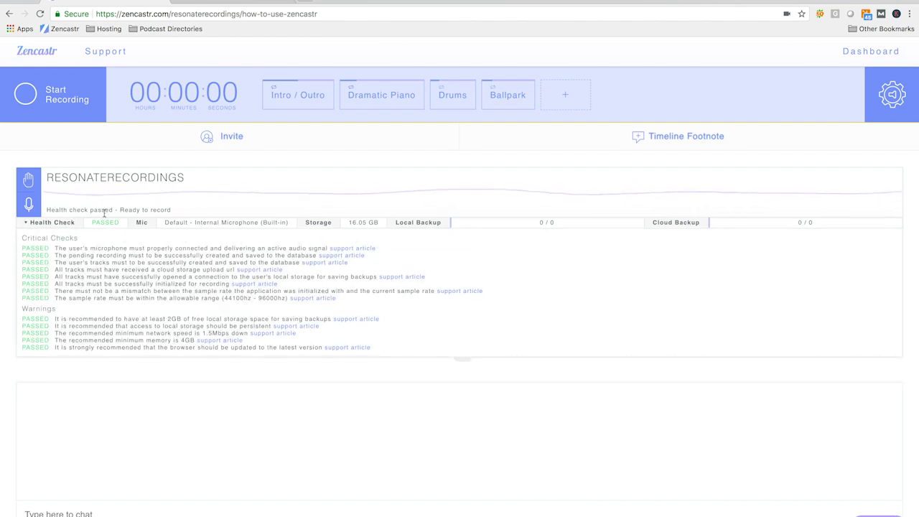
{"action": "left_click", "coordinate": [463, 357]}
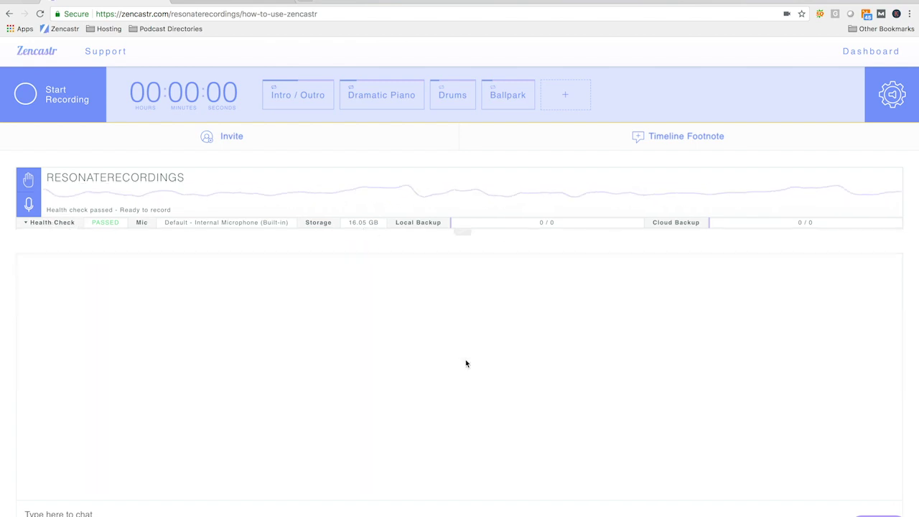
{"action": "left_click", "coordinate": [463, 221]}
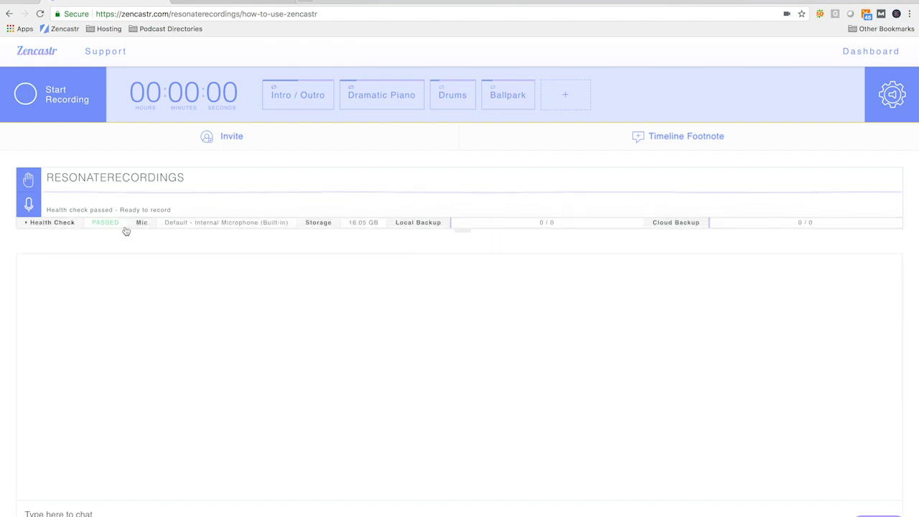
{"action": "left_click", "coordinate": [62, 223]}
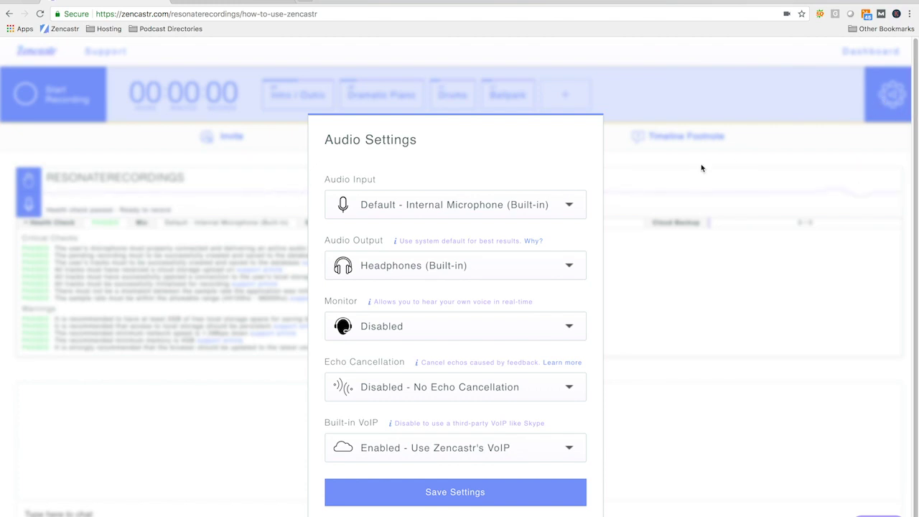
Choose AT2005USB (0909:001b) as the audio input device.
{"action": "left_click", "coordinate": [528, 206]}
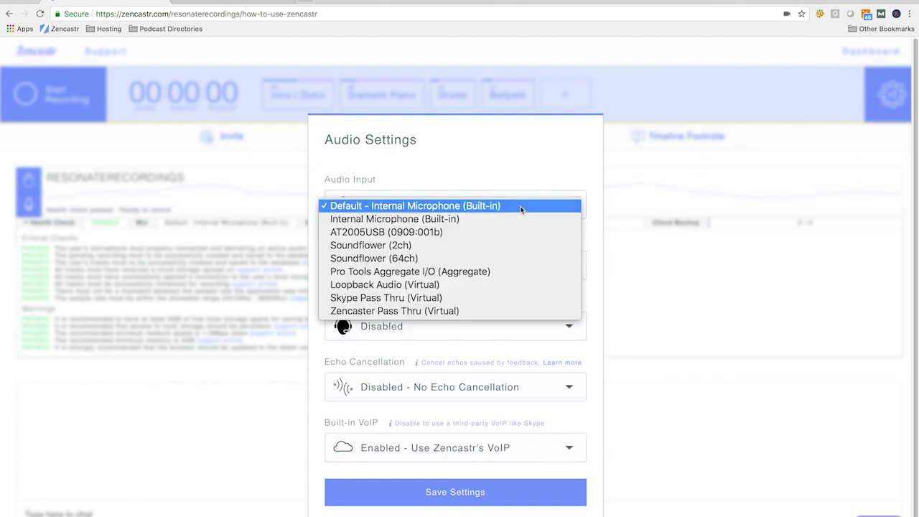
{"action": "left_click", "coordinate": [461, 234]}
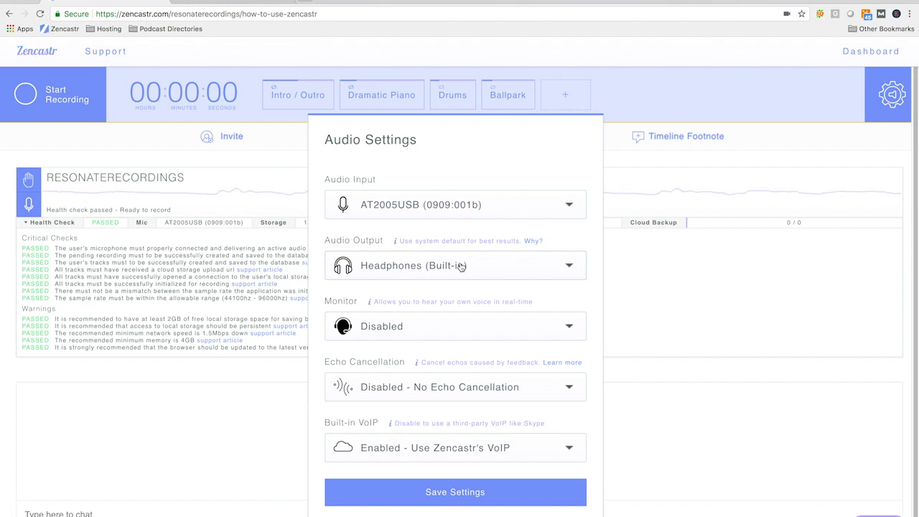
{"action": "left_click", "coordinate": [461, 266]}
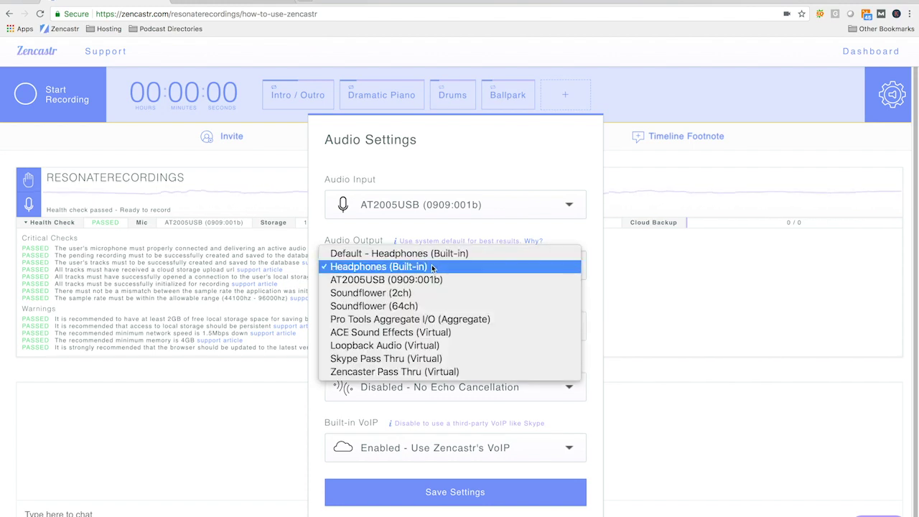
{"action": "left_click", "coordinate": [433, 268]}
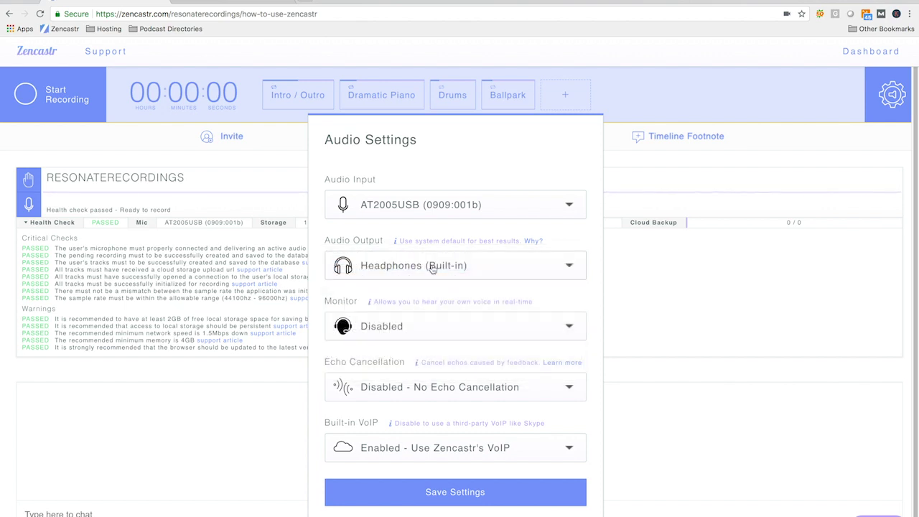
{"action": "left_click", "coordinate": [433, 267]}
{"action": "left_click", "coordinate": [434, 268]}
{"action": "left_click", "coordinate": [447, 330]}
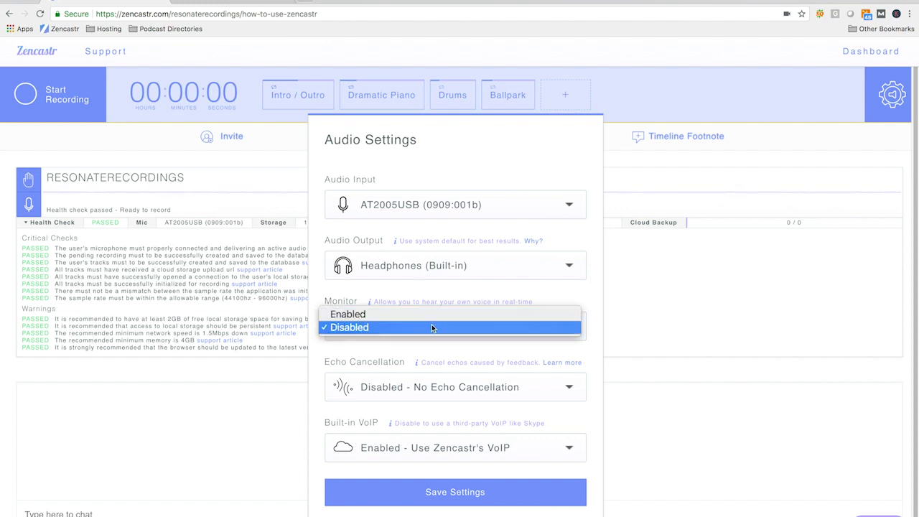
{"action": "left_click", "coordinate": [432, 327]}
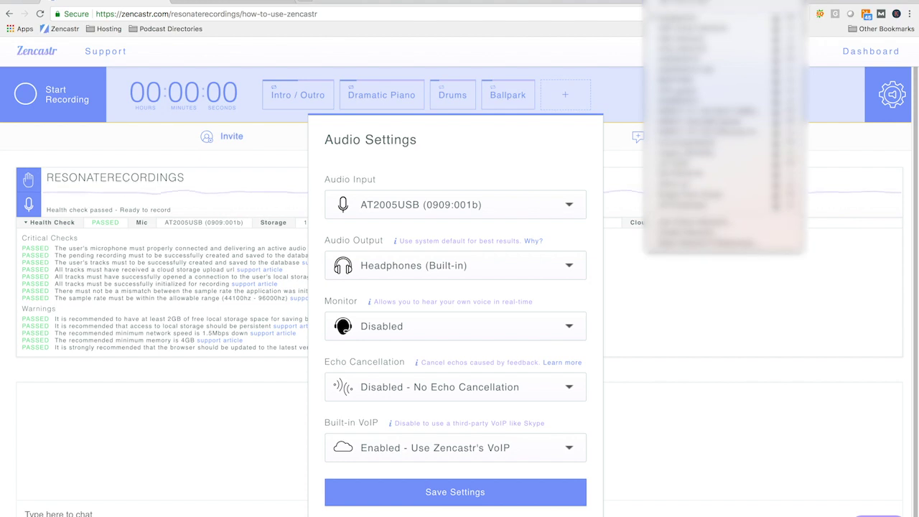
{"action": "key", "text": "Escape"}
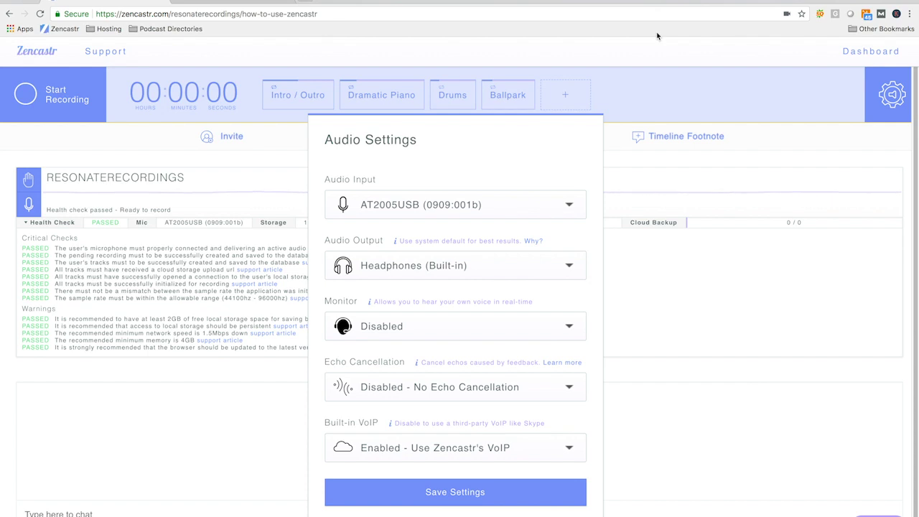
Save the audio settings, re-expand the host's Health Check, and select the full guest invite link.
{"action": "left_click", "coordinate": [460, 491]}
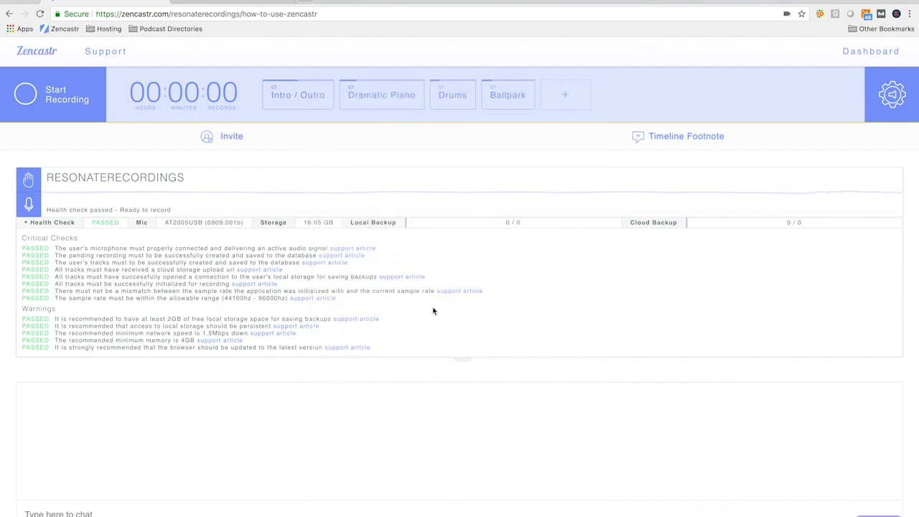
{"action": "left_click", "coordinate": [467, 362]}
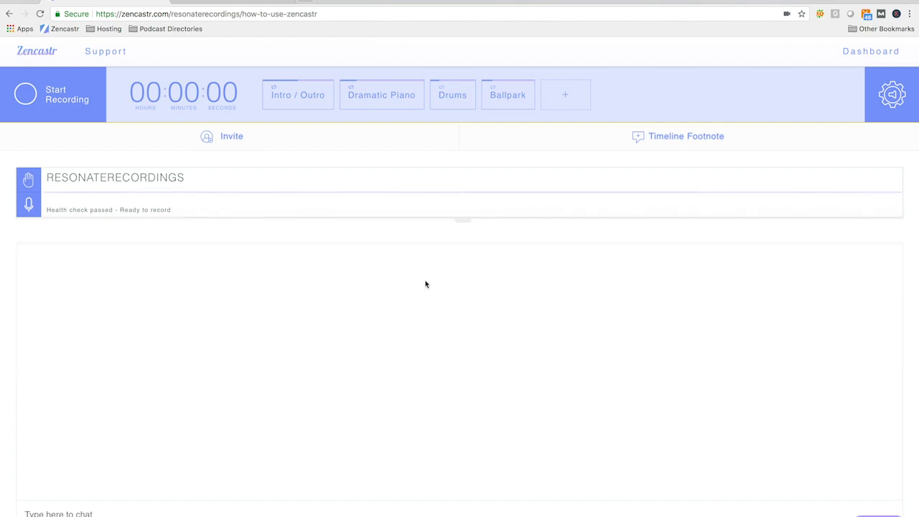
{"action": "left_click", "coordinate": [462, 224]}
{"action": "left_click", "coordinate": [69, 229]}
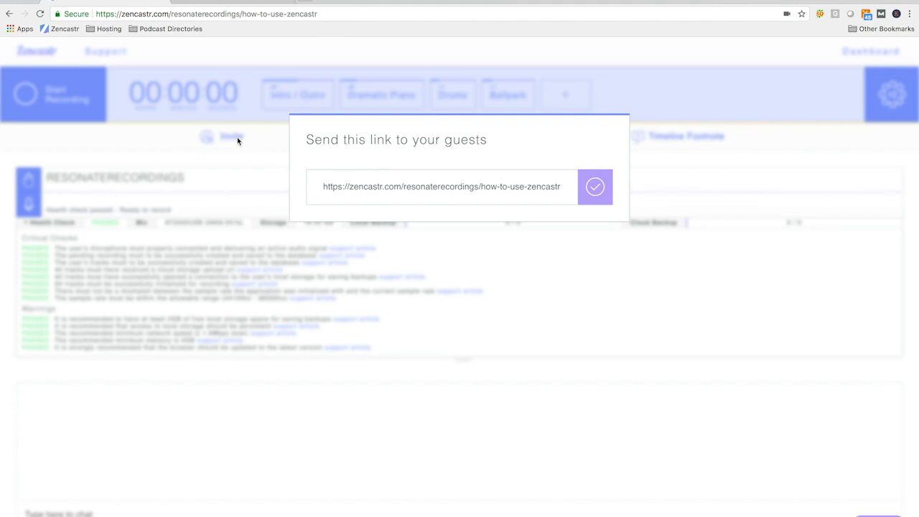
{"action": "left_click", "coordinate": [374, 186]}
{"action": "key", "text": "ctrl+c"}
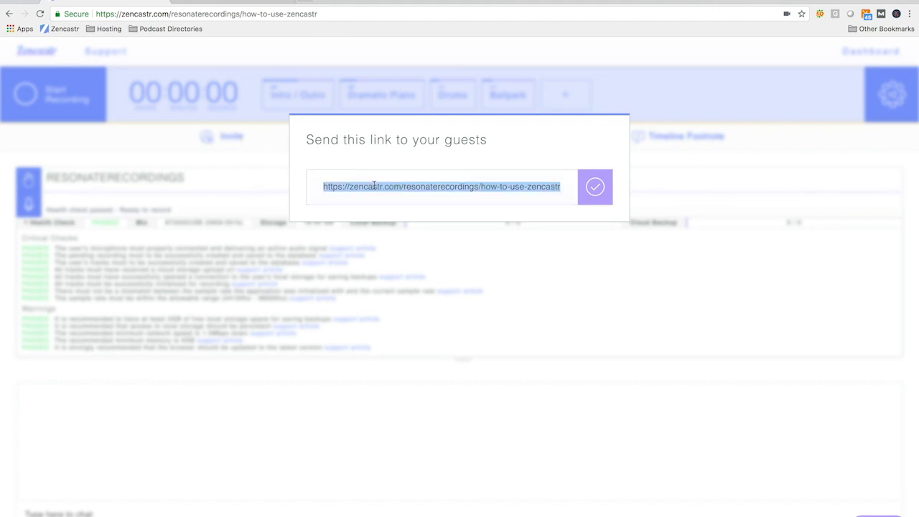
{"action": "left_click", "coordinate": [245, 2]}
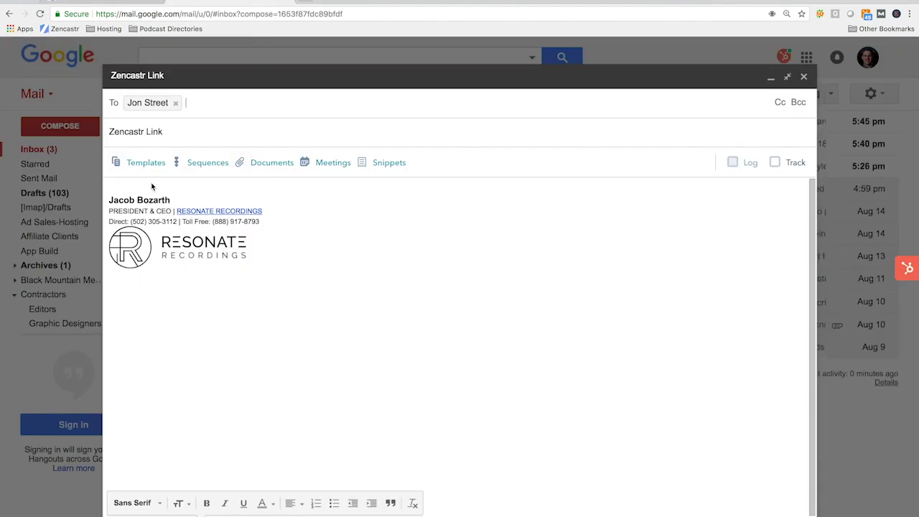
Paste the invite link at the top of the 'Zencastr Link' email and send it.
{"action": "left_click", "coordinate": [151, 188]}
{"action": "key", "text": "ctrl+v"}
{"action": "key", "text": "Return"}
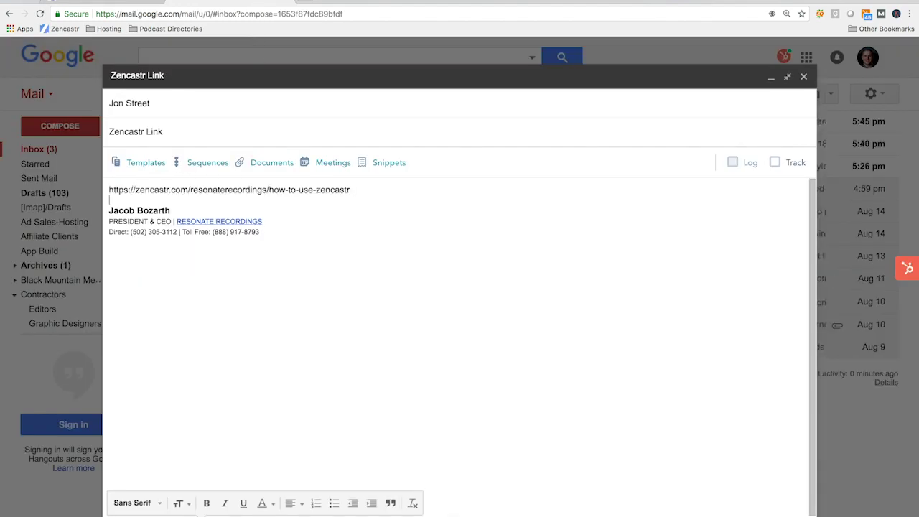
{"action": "key", "text": "ctrl+Return"}
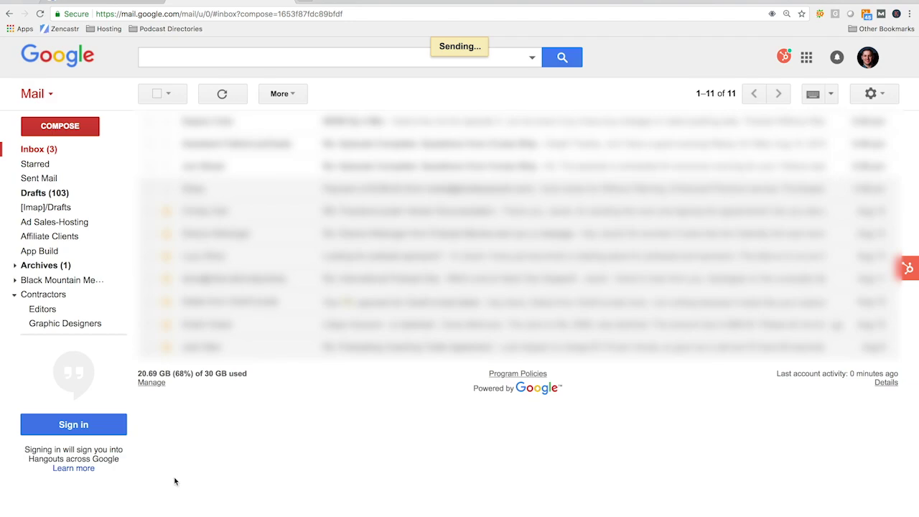
{"action": "left_click", "coordinate": [137, 3]}
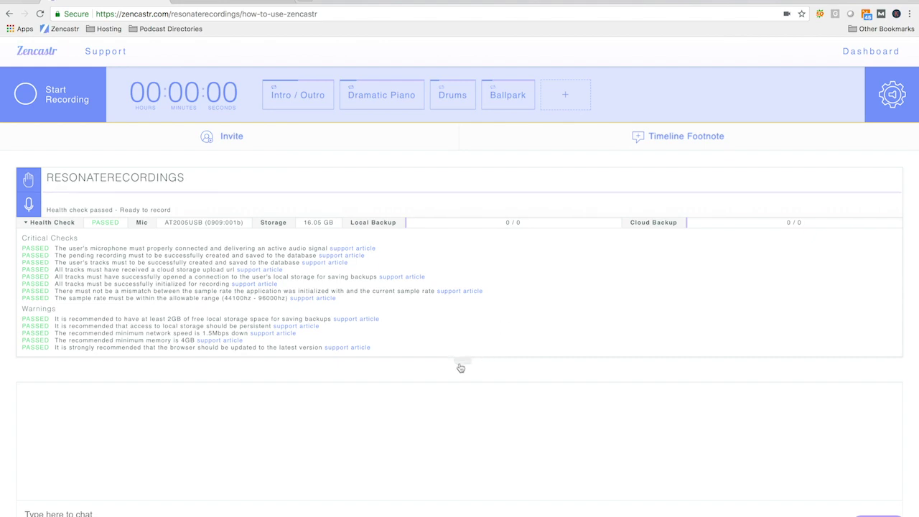
Collapse the host's health details, send 'chat' in the session chat, and mute the host microphone.
{"action": "left_click", "coordinate": [461, 367]}
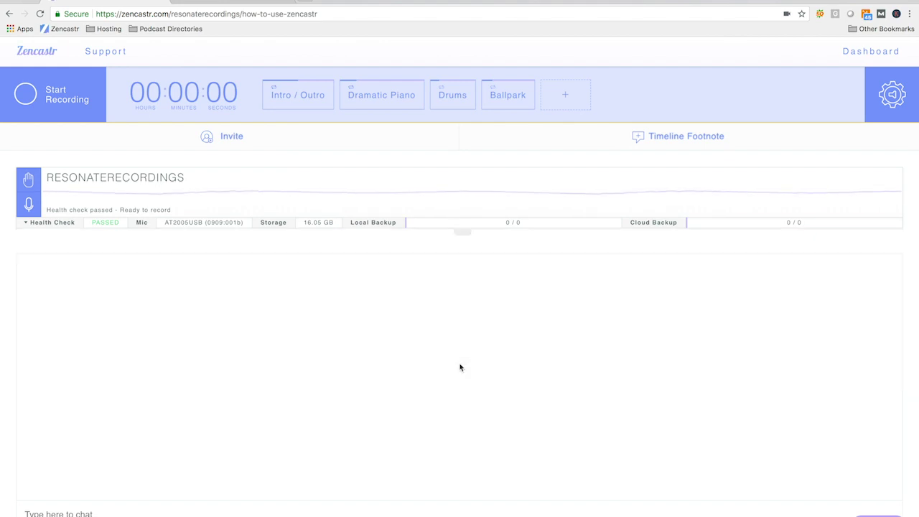
{"action": "left_click", "coordinate": [464, 225]}
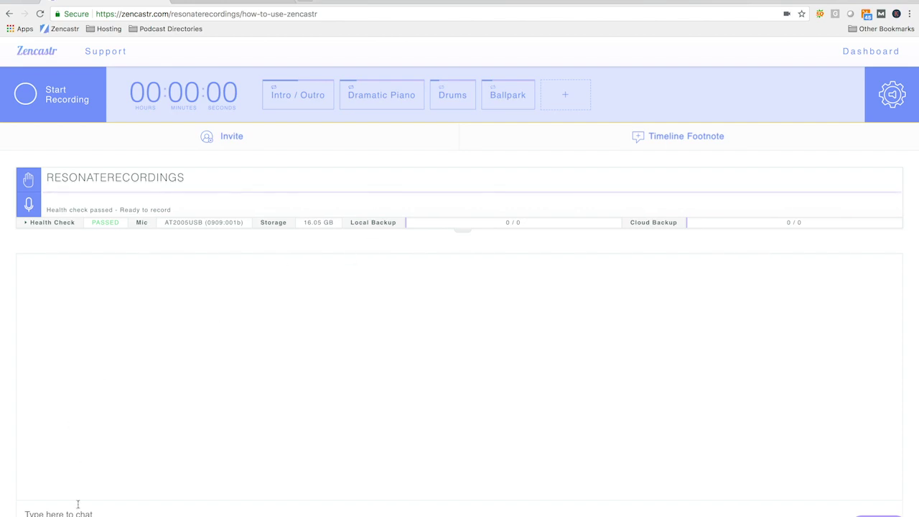
{"action": "left_click", "coordinate": [26, 513]}
{"action": "type", "text": "chat"}
{"action": "key", "text": "Return"}
{"action": "mouse_move", "coordinate": [55, 227]}
{"action": "left_click", "coordinate": [29, 206]}
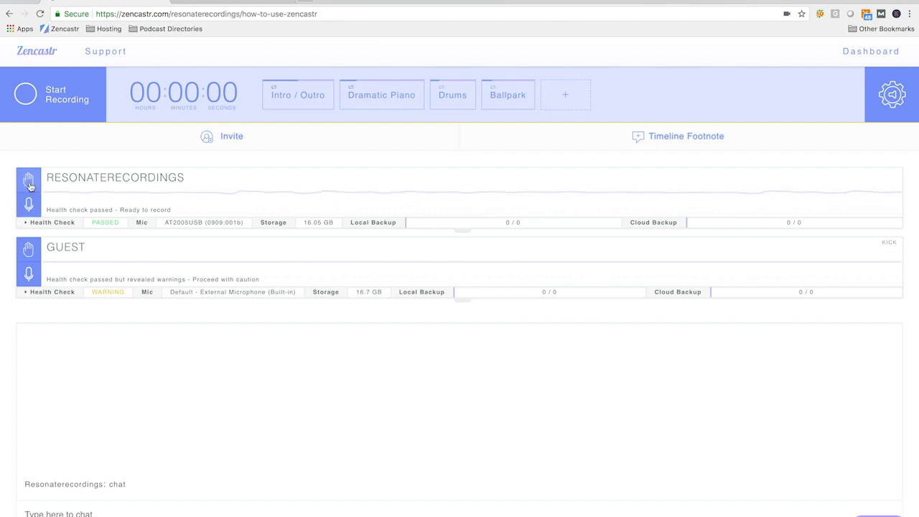
Expand the joined guest's Health Check details to see its warnings.
{"action": "left_click", "coordinate": [33, 294]}
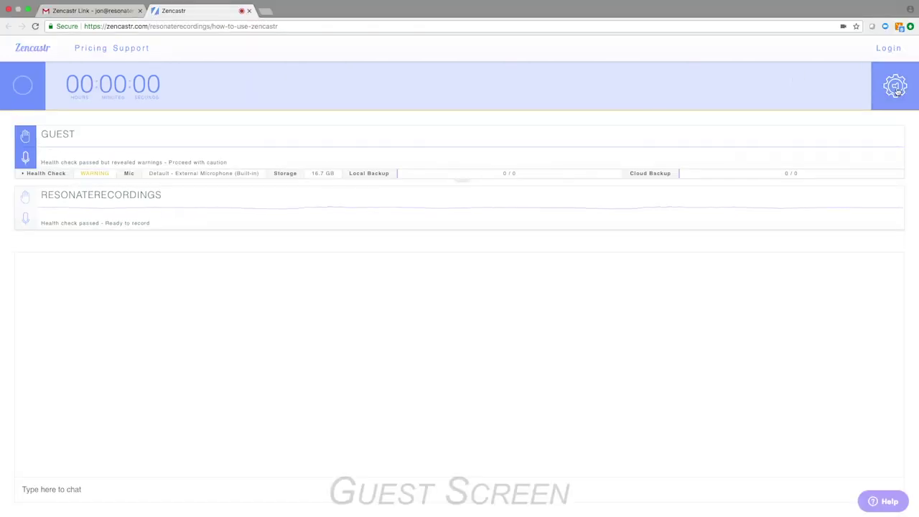
Open the guest's Audio Settings, keeping the default external microphone and headphones.
{"action": "left_click", "coordinate": [896, 87]}
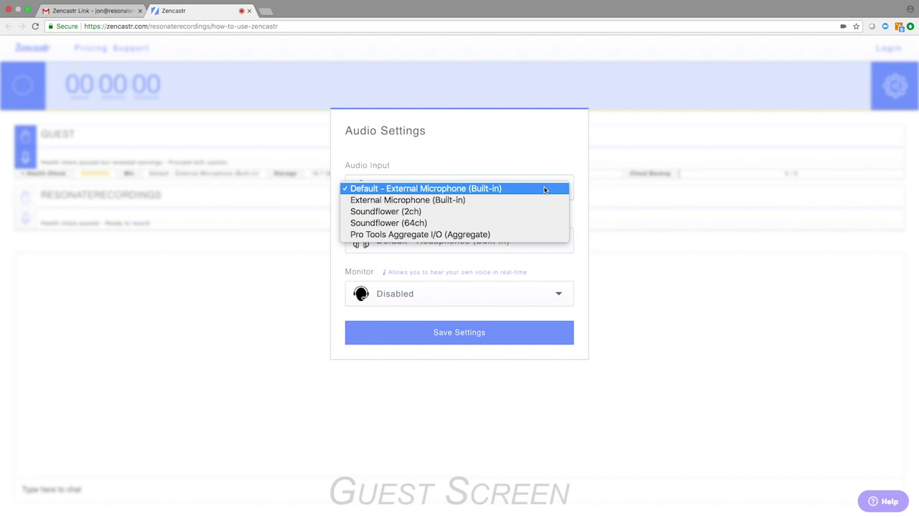
{"action": "left_click", "coordinate": [545, 188]}
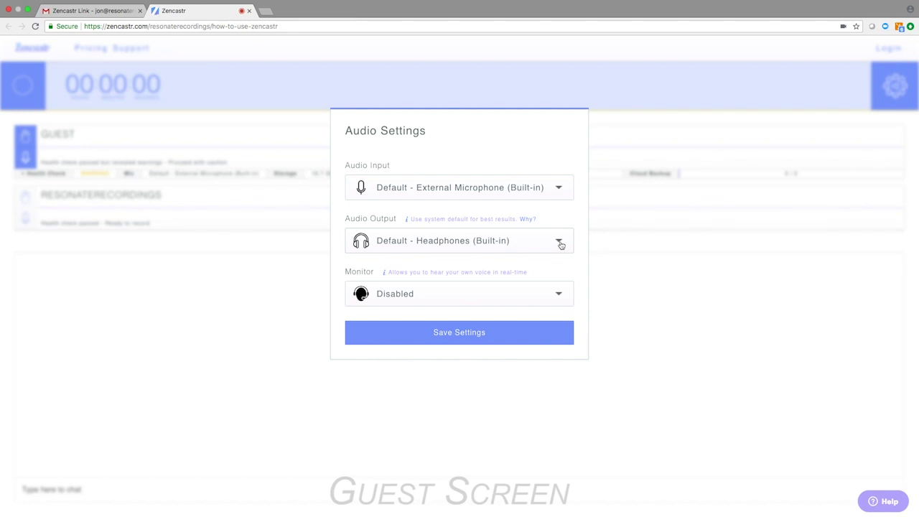
{"action": "left_click", "coordinate": [561, 244]}
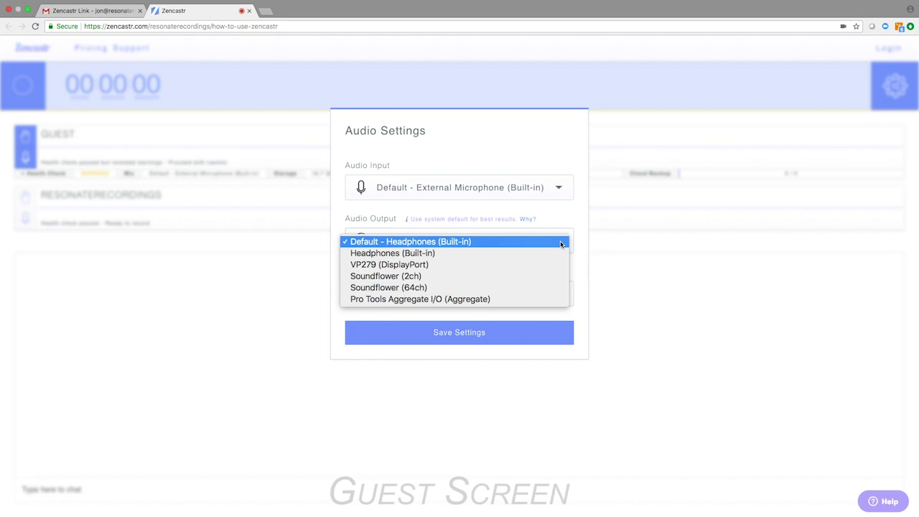
{"action": "left_click", "coordinate": [561, 244]}
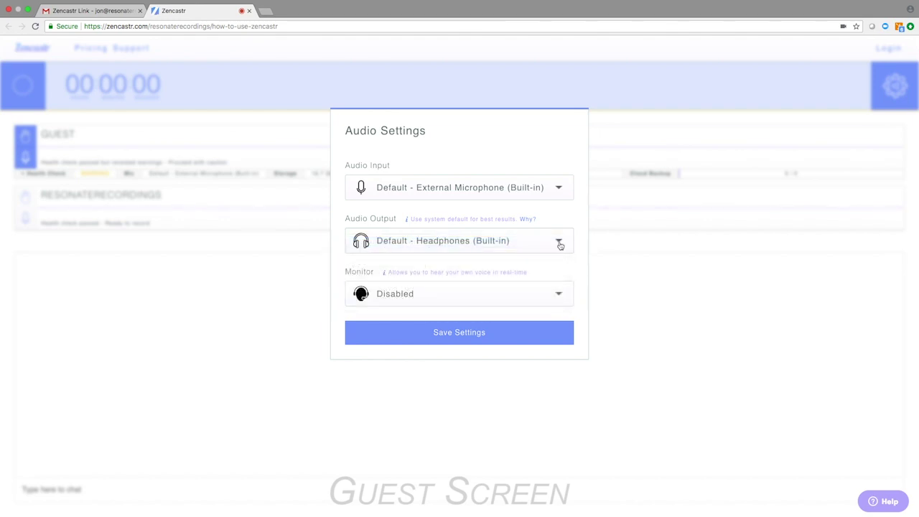
Set Monitor back to Disabled and save the audio settings.
{"action": "left_click", "coordinate": [543, 296]}
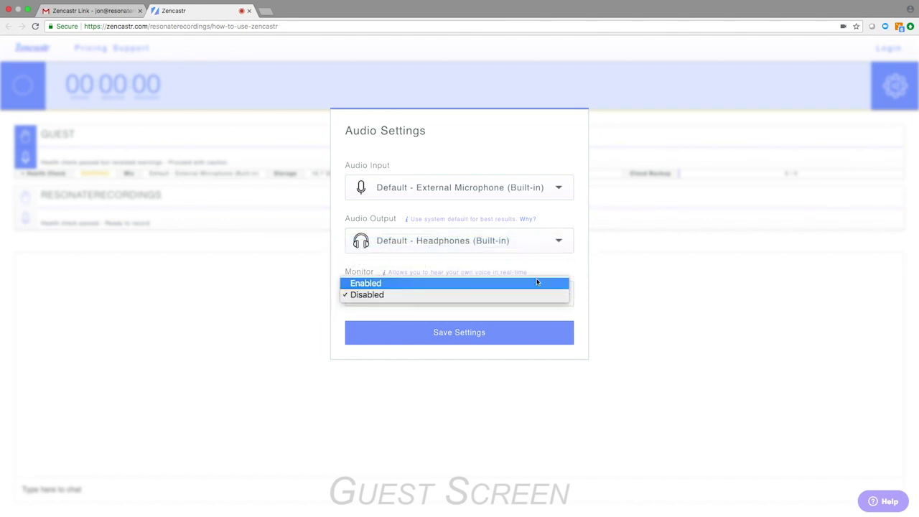
{"action": "left_click", "coordinate": [536, 283]}
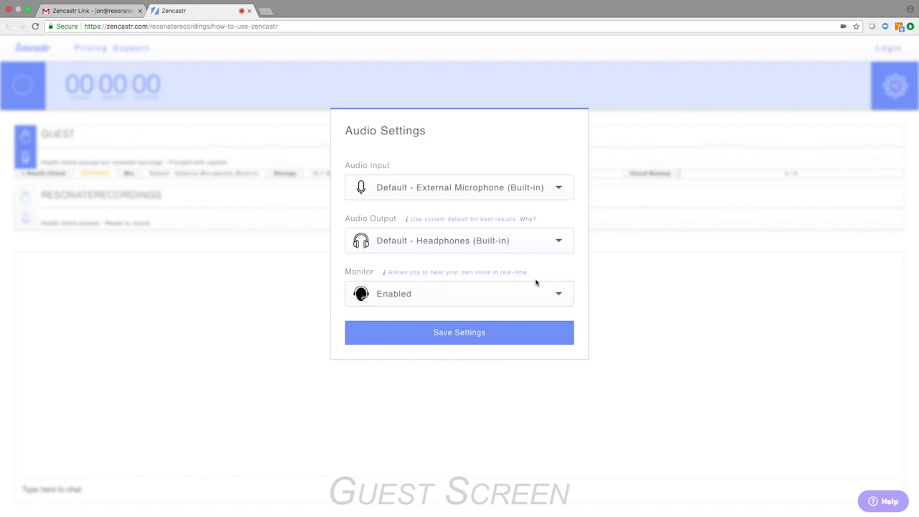
{"action": "left_click", "coordinate": [535, 295]}
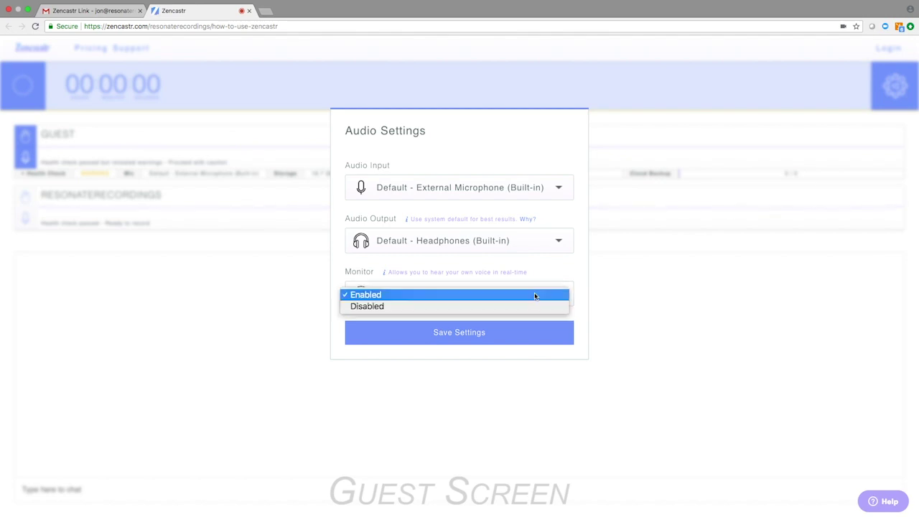
{"action": "left_click", "coordinate": [523, 311]}
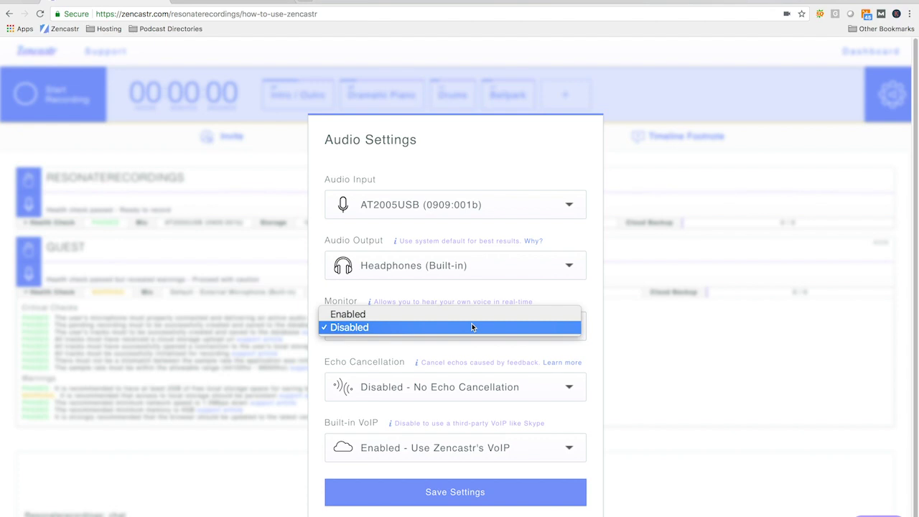
{"action": "left_click", "coordinate": [472, 327]}
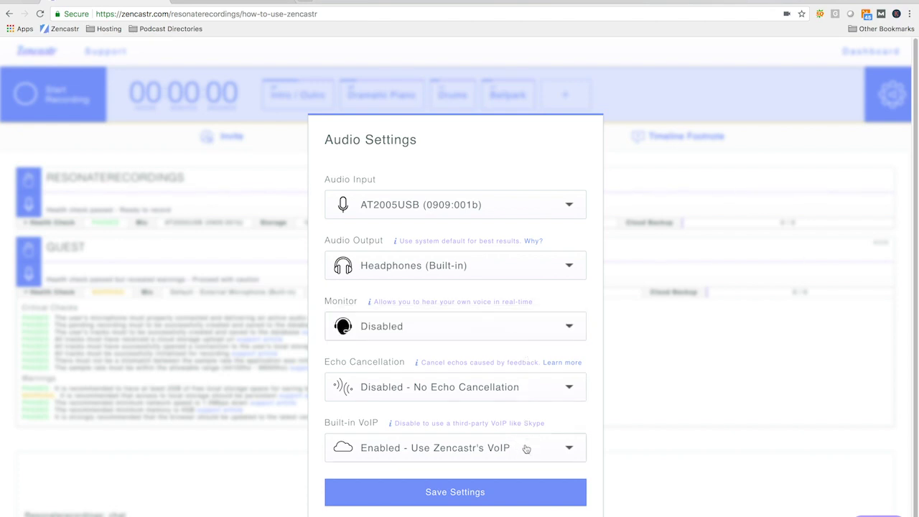
{"action": "left_click", "coordinate": [480, 500]}
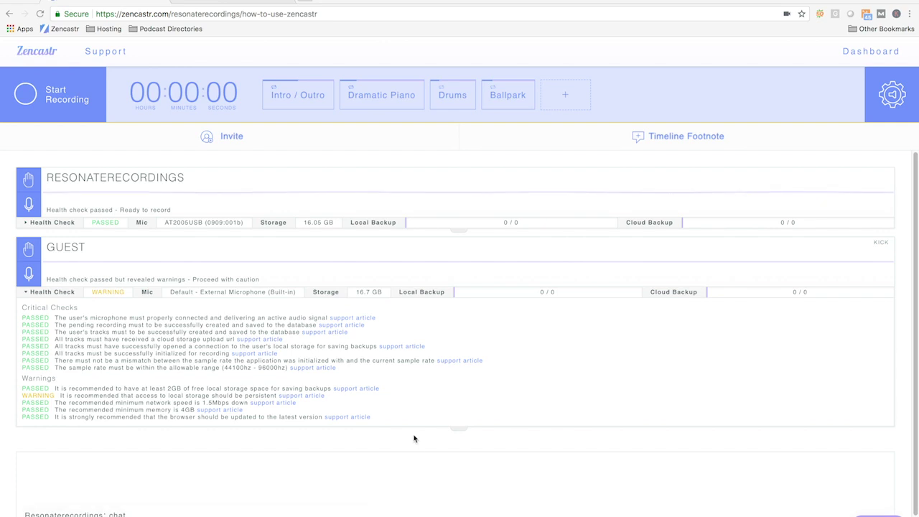
{"action": "mouse_move", "coordinate": [329, 513]}
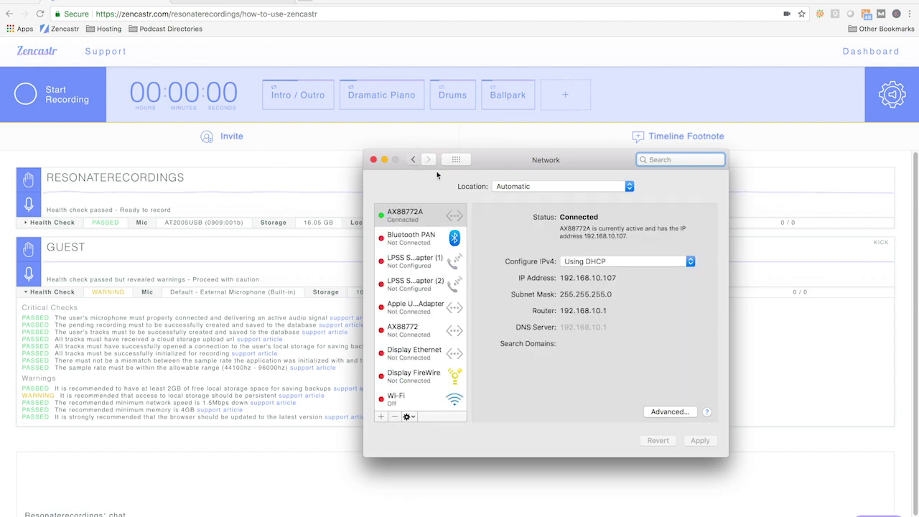
{"action": "left_click", "coordinate": [413, 159]}
{"action": "left_click", "coordinate": [655, 256]}
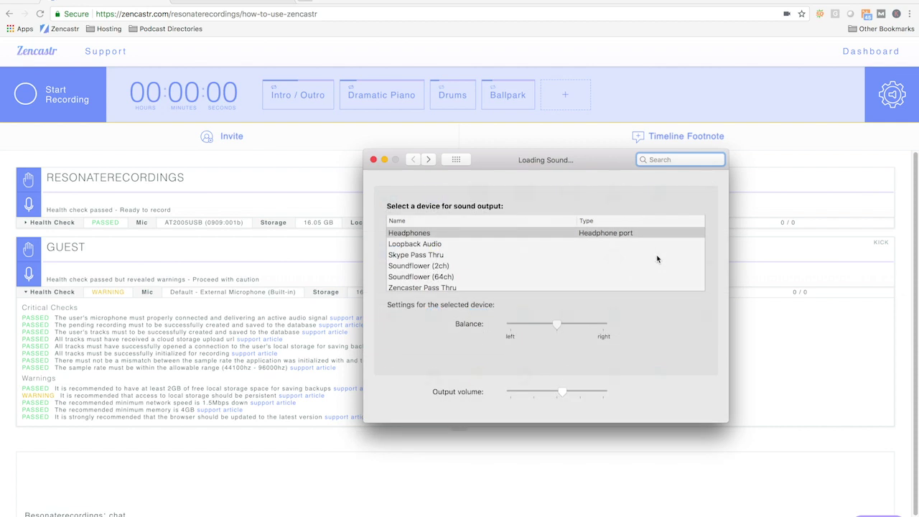
{"action": "left_click", "coordinate": [595, 187]}
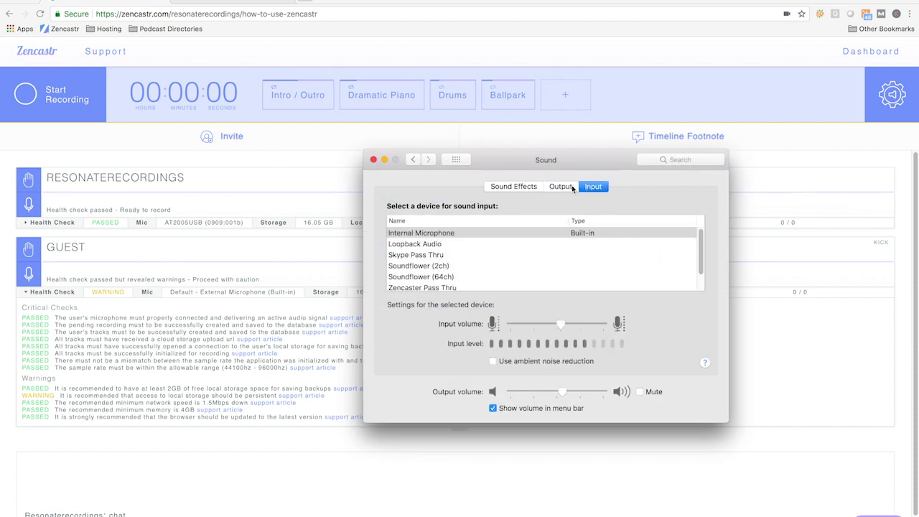
{"action": "left_click", "coordinate": [561, 187]}
{"action": "left_click", "coordinate": [593, 188]}
{"action": "left_click", "coordinate": [563, 187]}
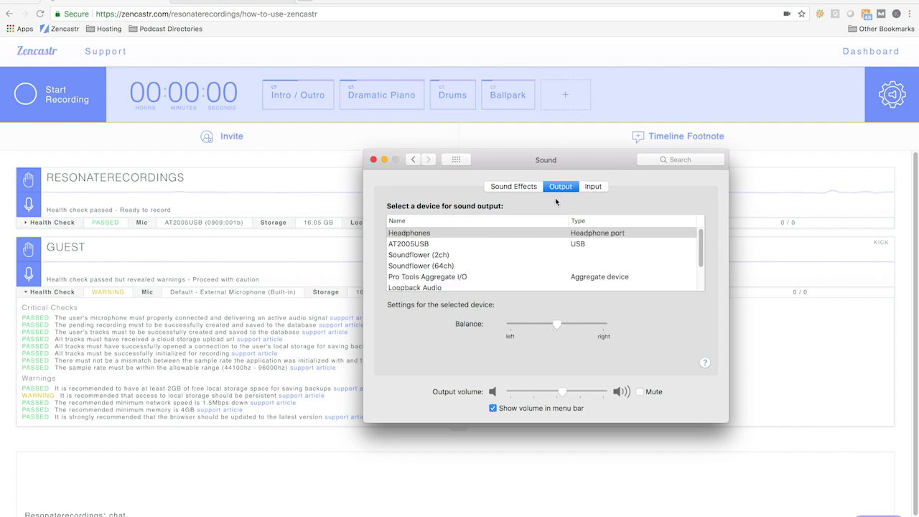
{"action": "left_click", "coordinate": [374, 160]}
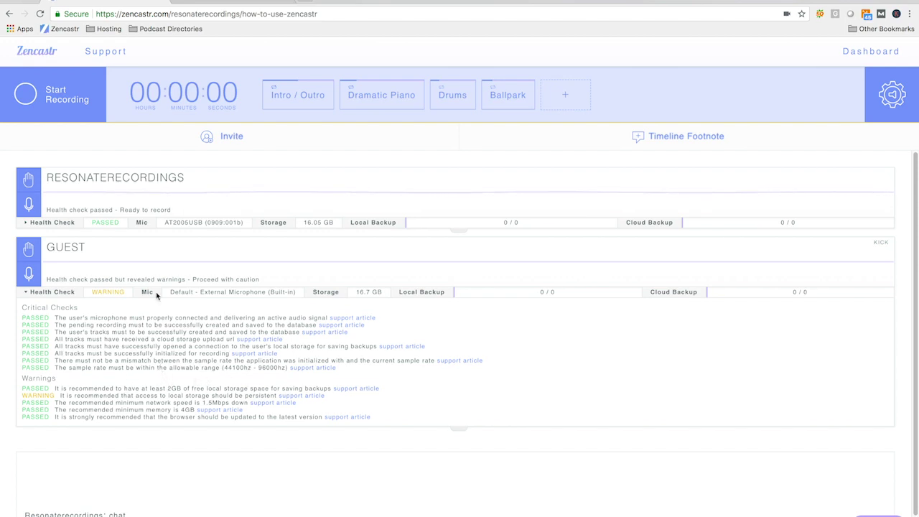
Open the session URL on the guest's computer, join as the guest, and expand its Health Check.
{"action": "left_click", "coordinate": [209, 16]}
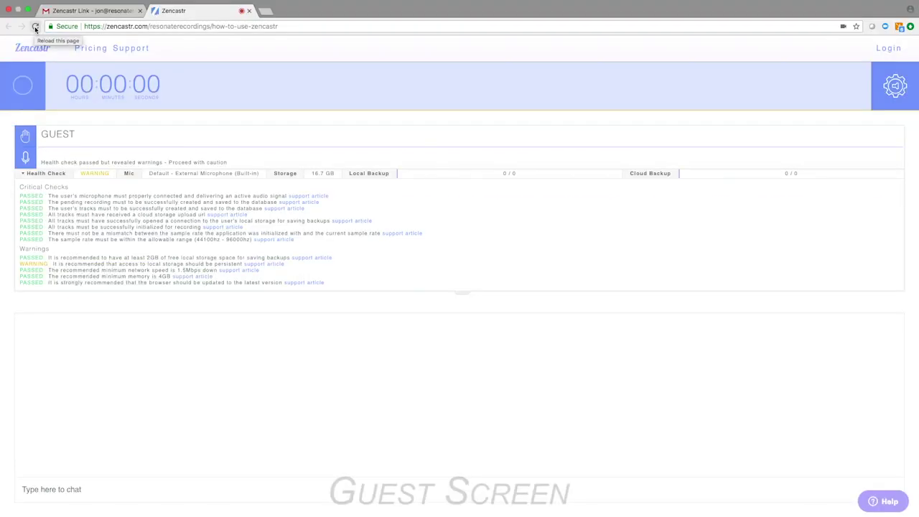
{"action": "left_click", "coordinate": [35, 26]}
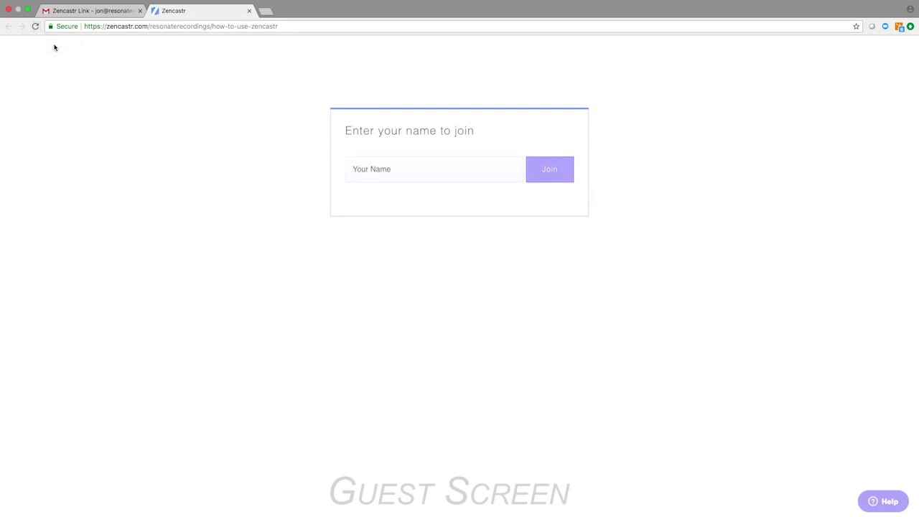
{"action": "type", "text": "Guest"}
{"action": "left_click", "coordinate": [551, 175]}
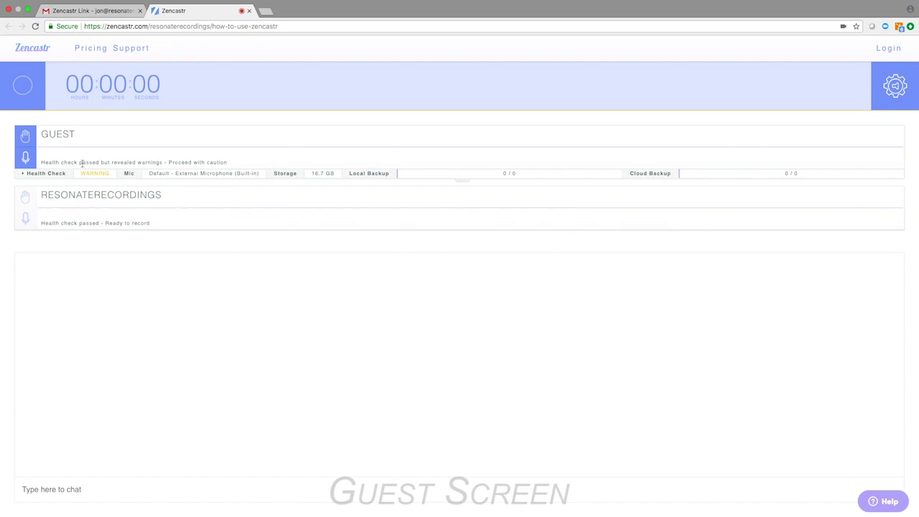
{"action": "left_click", "coordinate": [60, 175]}
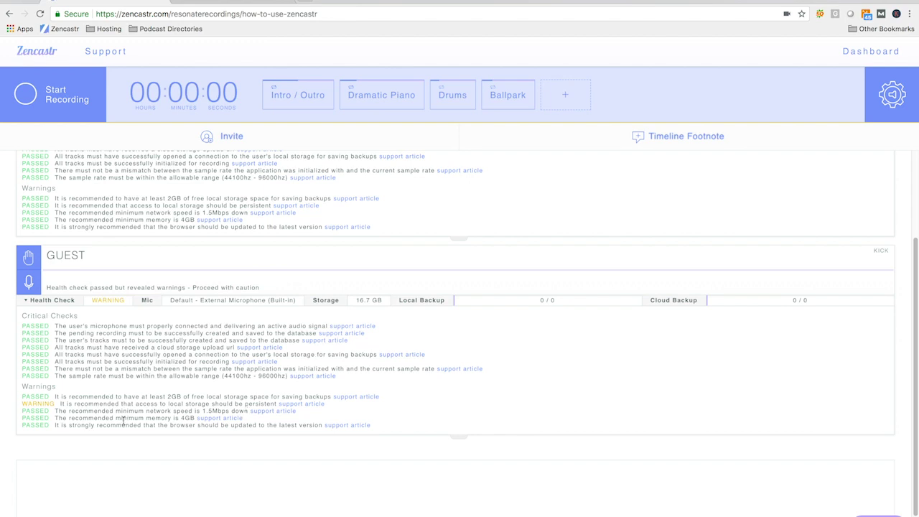
Fold away the guest's Health Check details, then the host's.
{"action": "left_click", "coordinate": [61, 300]}
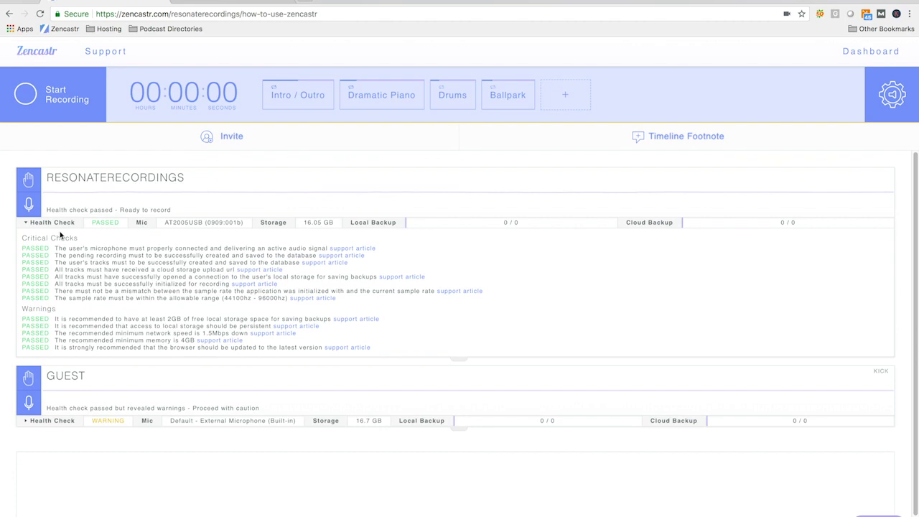
{"action": "left_click", "coordinate": [53, 223]}
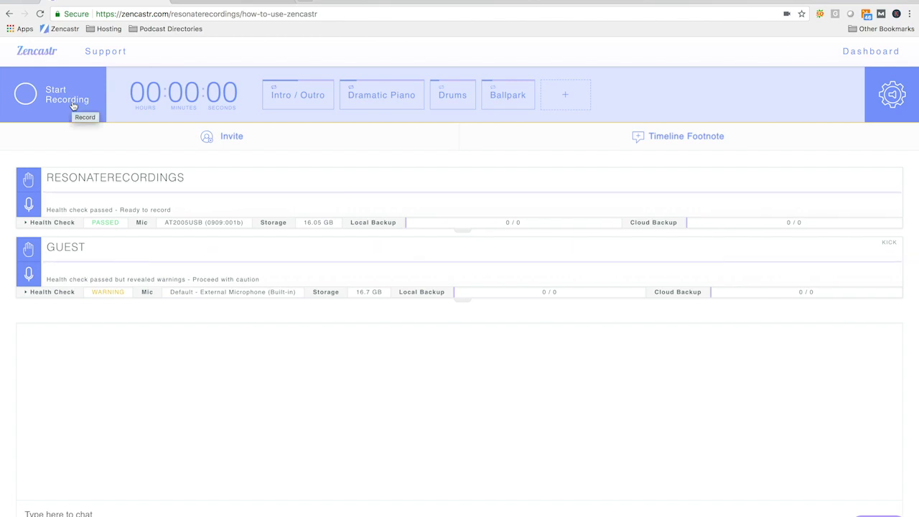
Start recording the episode so the host and guest tracks both capture audio.
{"action": "left_click", "coordinate": [73, 106]}
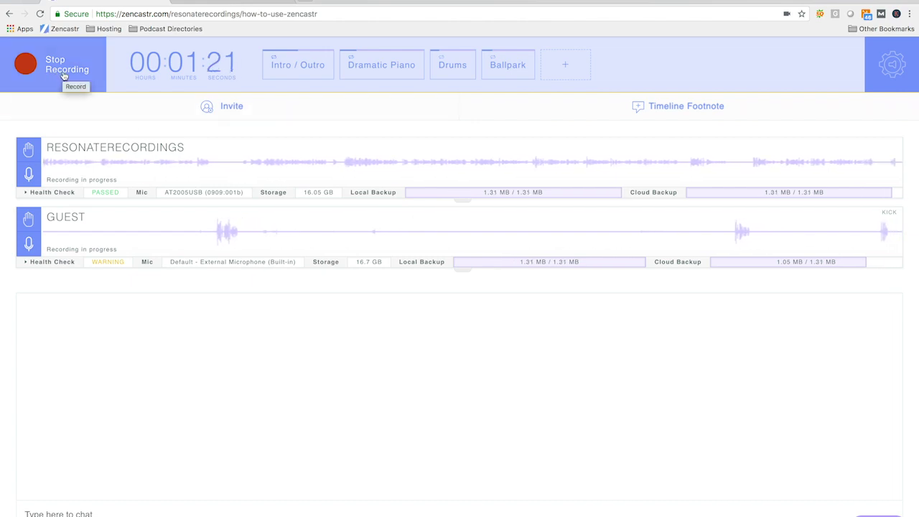
End the recording at about 00:01:23 and download the host's MP3 and WAV solo tracks.
{"action": "left_click", "coordinate": [64, 76]}
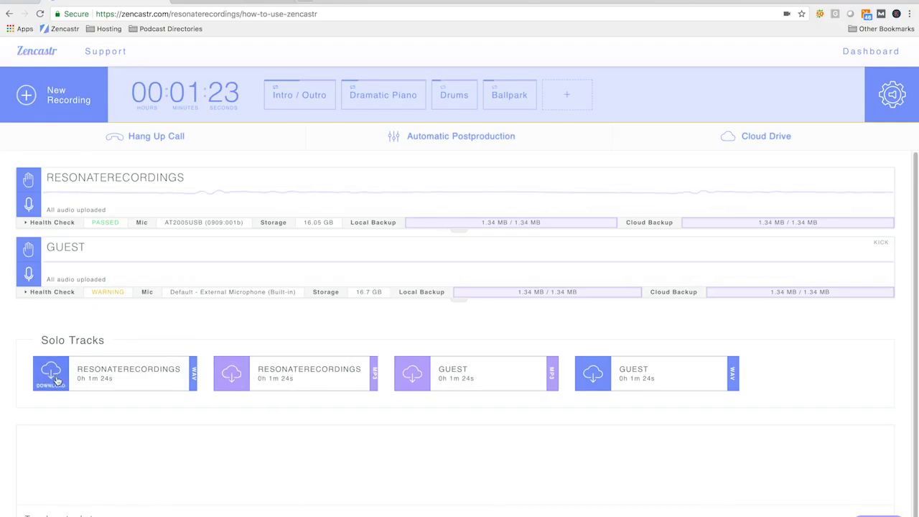
{"action": "left_click", "coordinate": [238, 379]}
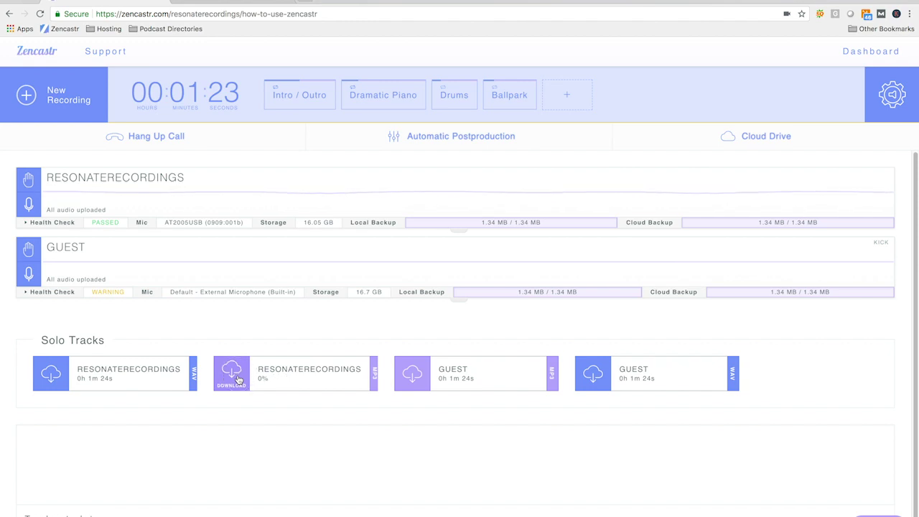
{"action": "left_click", "coordinate": [51, 373]}
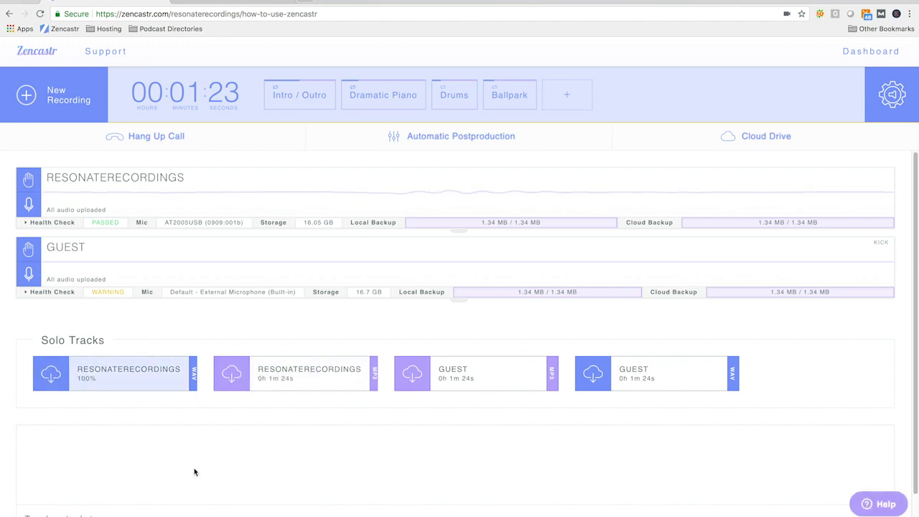